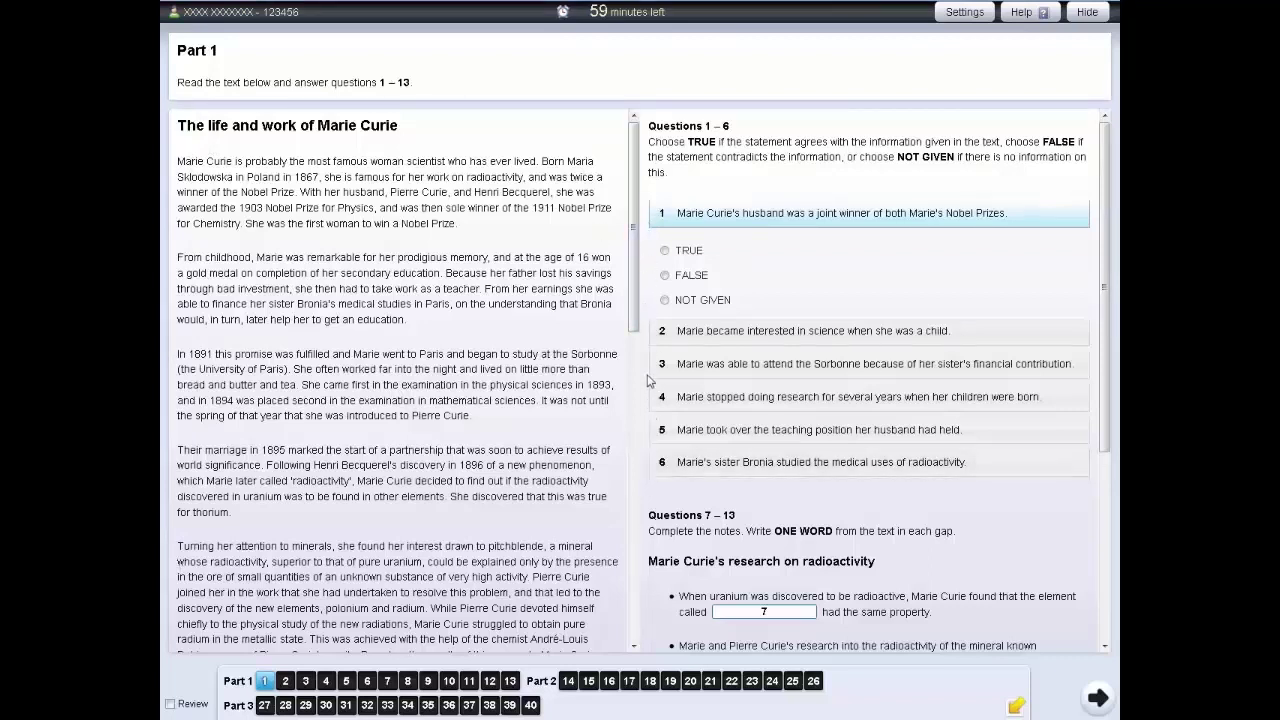
Step: Scroll the passage and questions, mark question 1 about Marie Curie's husband TRUE, then select question 2
mouse_move(634, 228)
left_mouse_down()
mouse_move(633, 533)
mouse_move(633, 213)
left_mouse_up()
mouse_move(1104, 287)
left_mouse_down()
mouse_move(1104, 510)
mouse_move(1104, 275)
left_mouse_up()
left_click(665, 251)
left_click(720, 330)
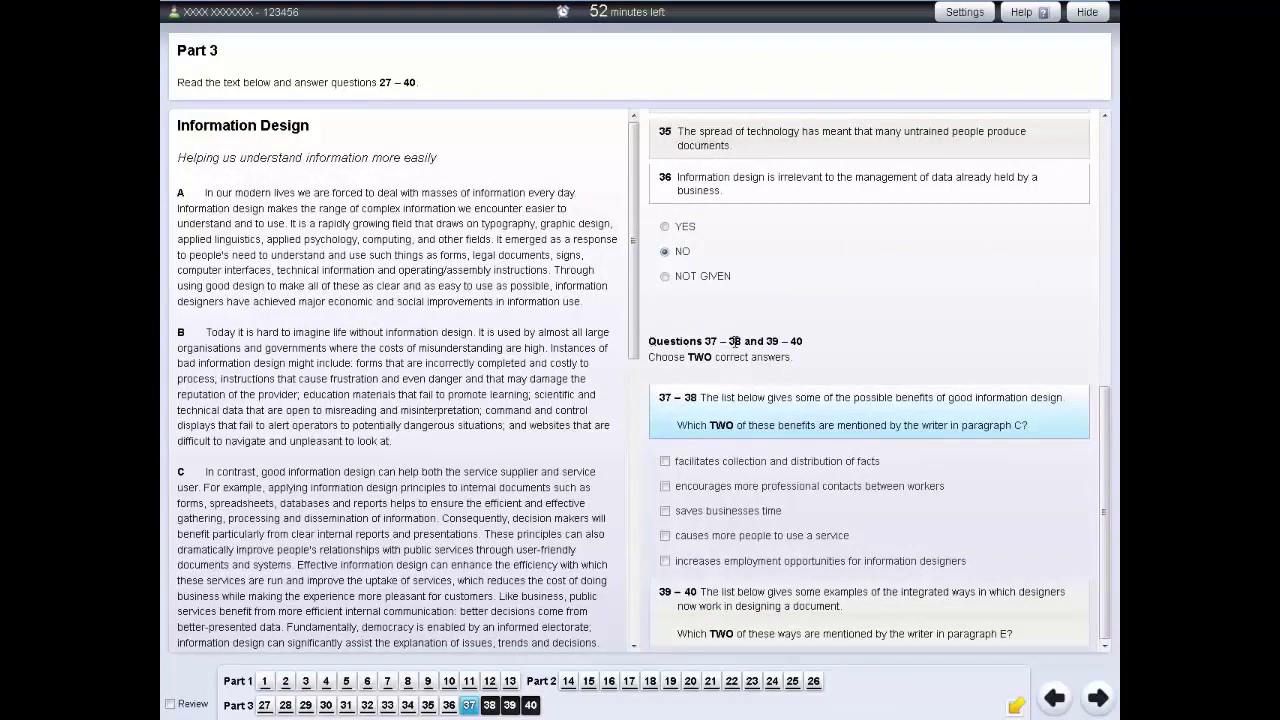
Step: Tick the collecting-facts and saves-businesses-time benefits, then untick them and the more-users benefit
left_click(666, 462)
left_click(665, 511)
left_click(668, 513)
left_click(665, 461)
left_click(666, 537)
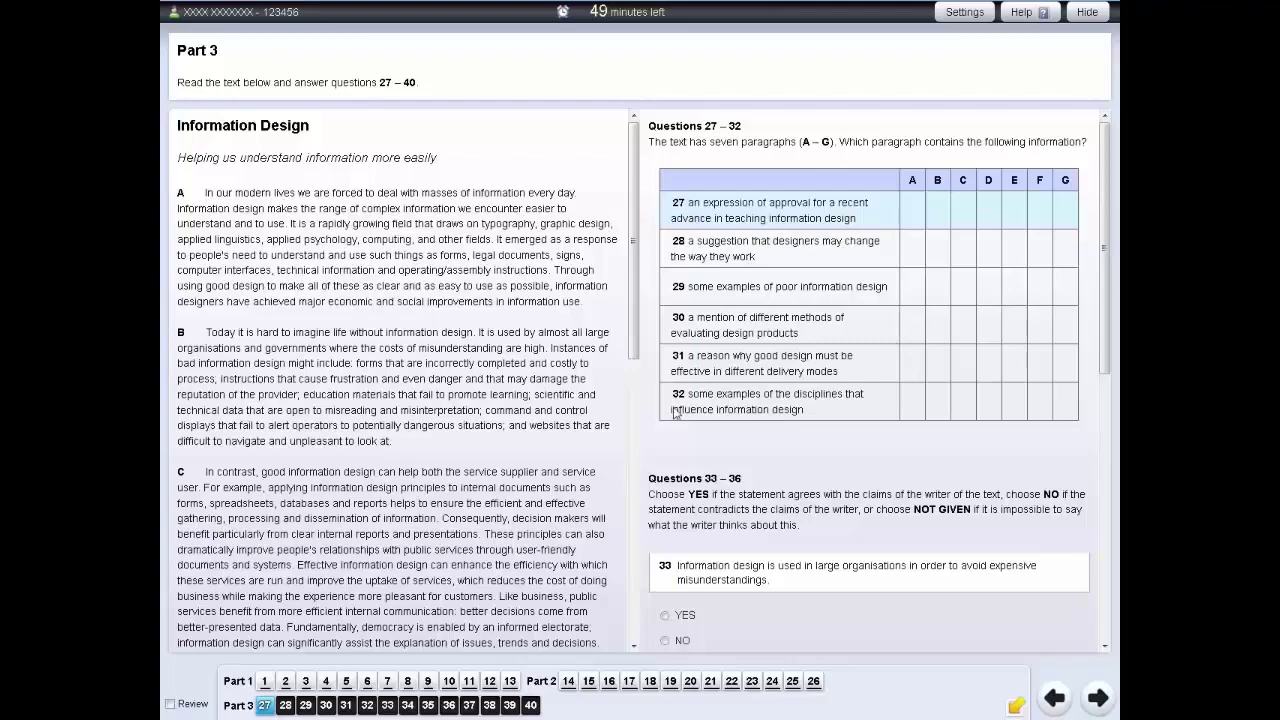
Step: Match question 27 to paragraph E, then change the answer to paragraph G
left_click_drag(634, 249, 624, 545)
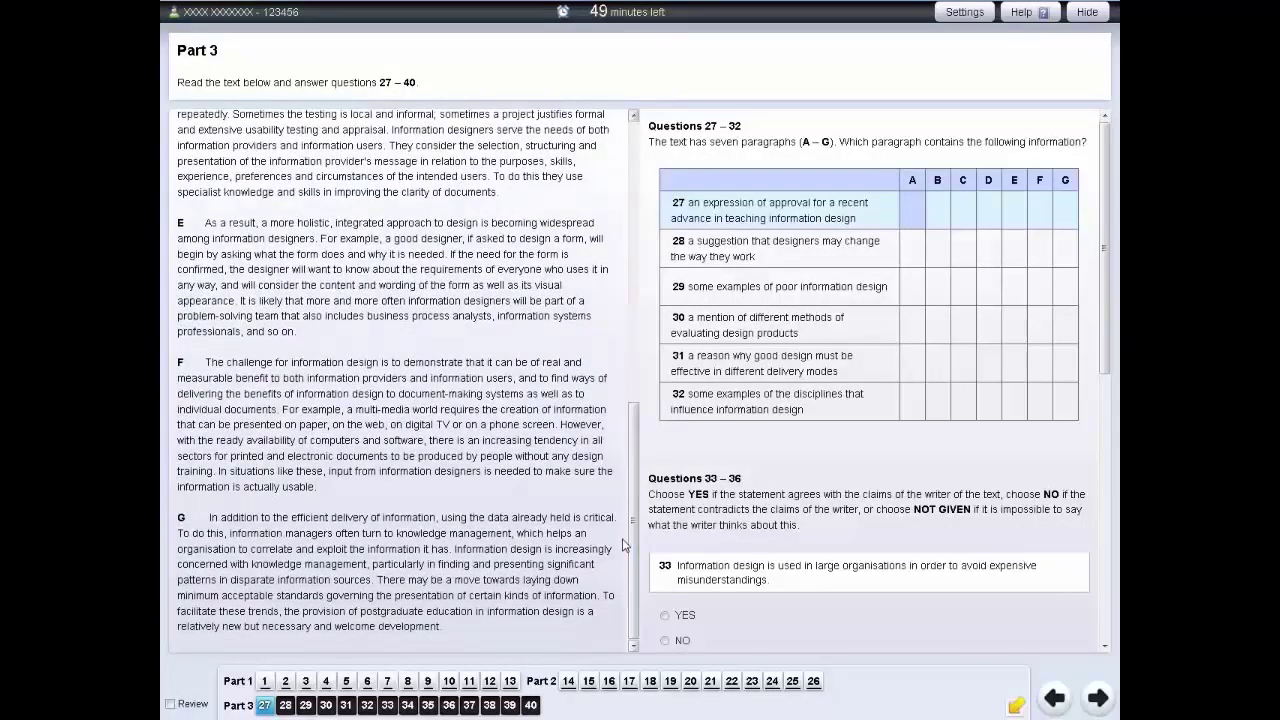
left_click(1013, 214)
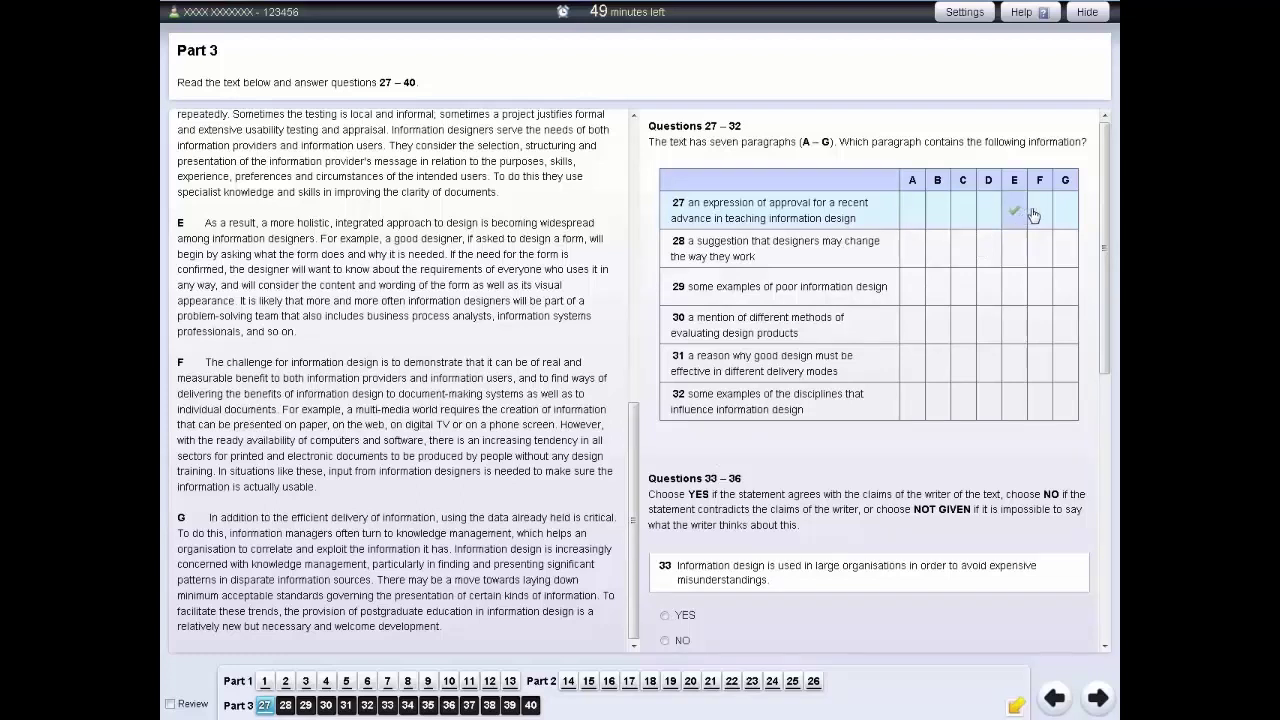
left_click(1064, 215)
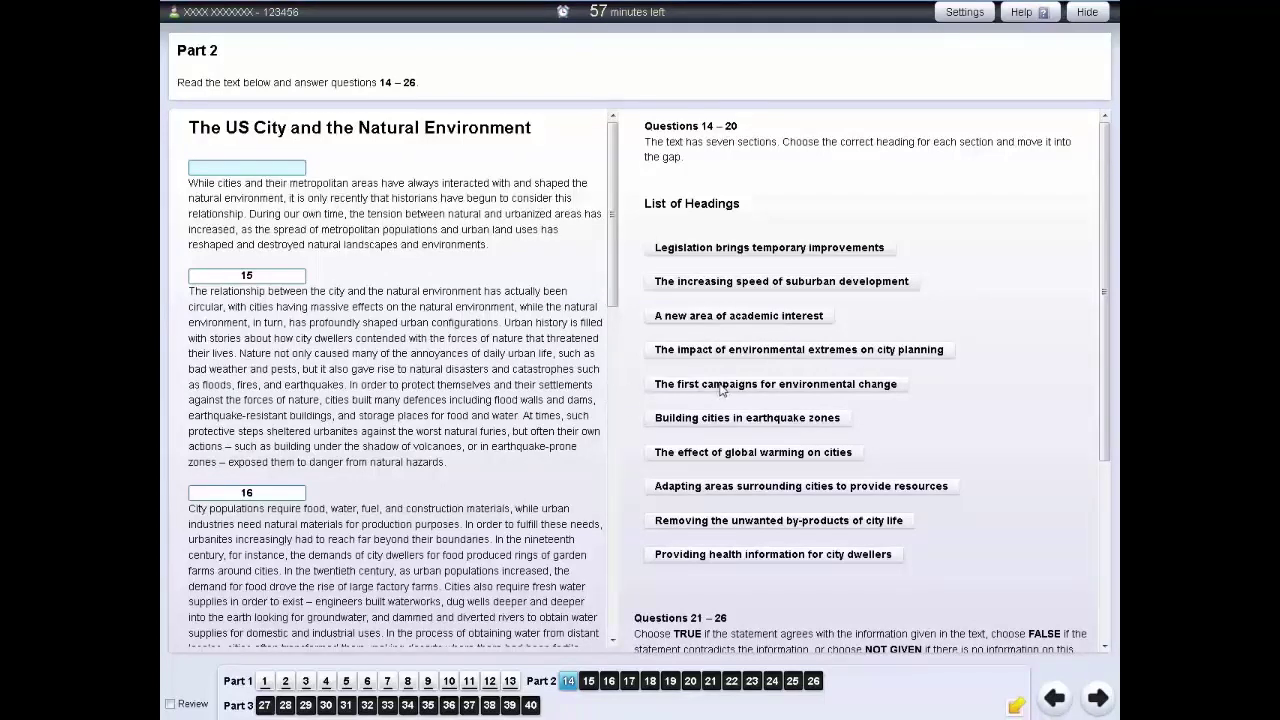
Step: Put 'The first campaigns for environmental change', then 'A new area of academic interest' in gap 14, and return the heading to the list
left_click_drag(720, 390, 252, 163)
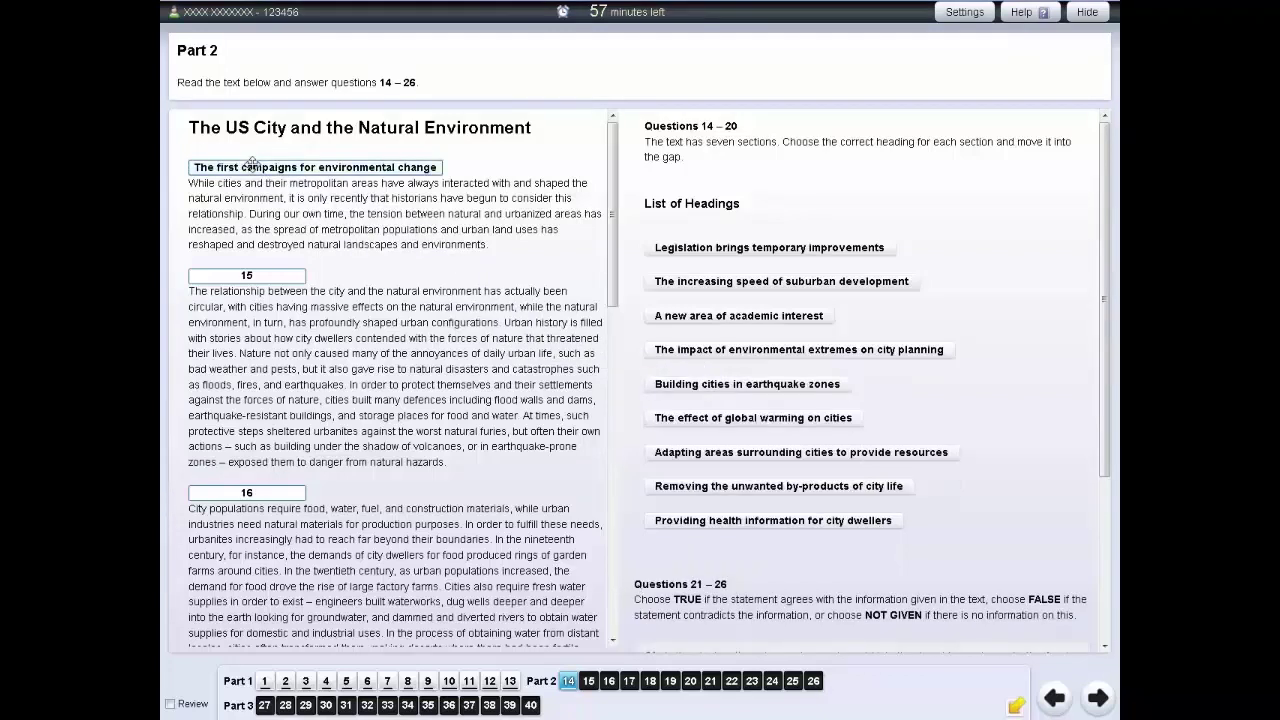
left_click_drag(724, 320, 356, 174)
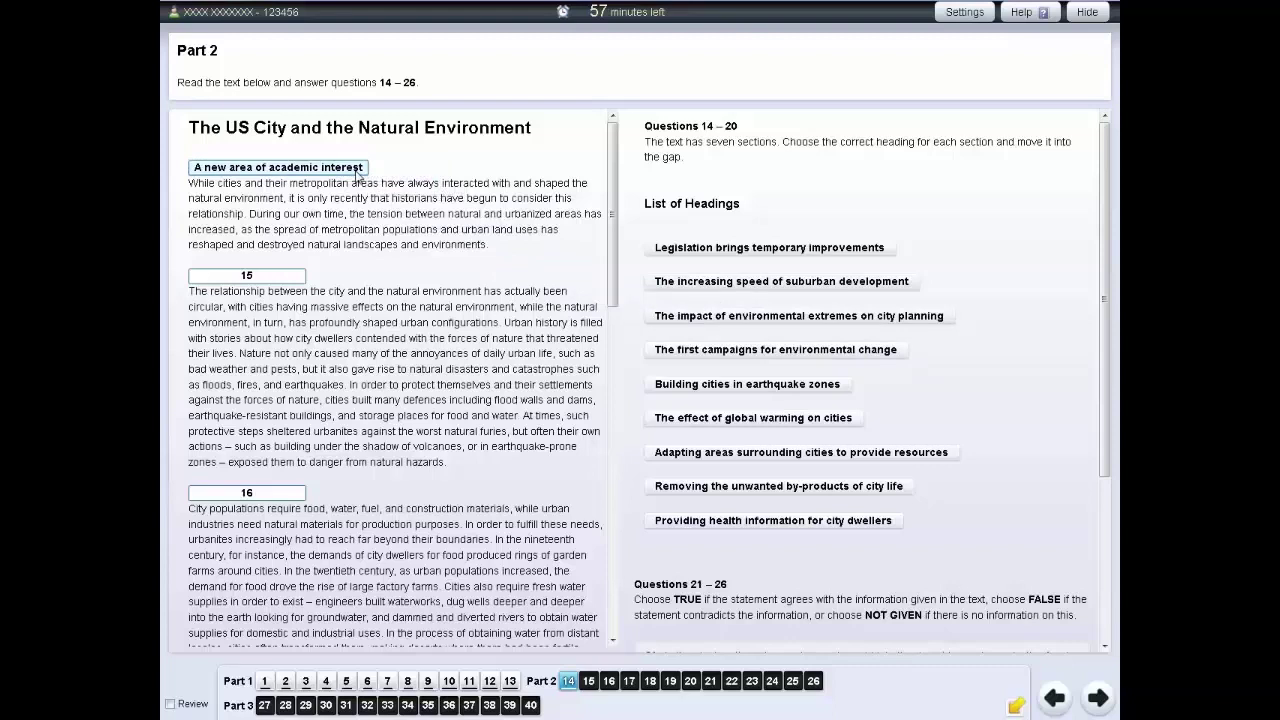
left_click_drag(314, 171, 735, 255)
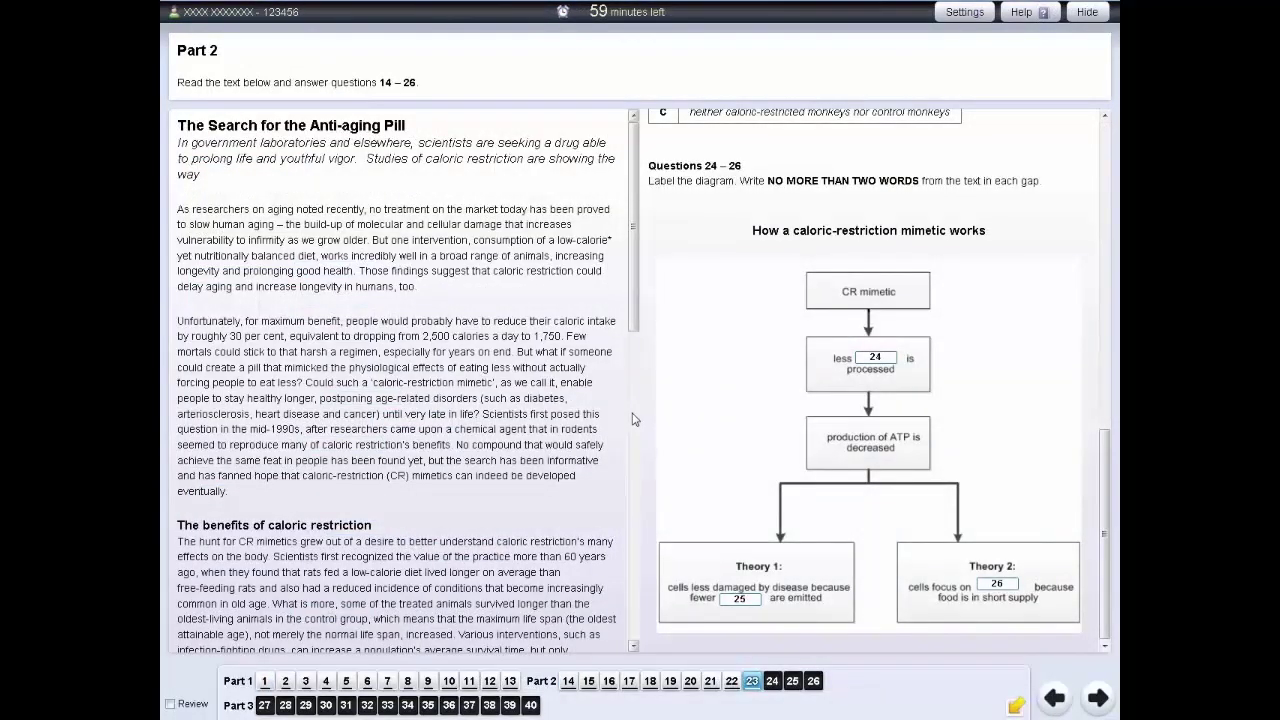
Step: Enter 'glucose' in diagram answer box 24
left_click(876, 357)
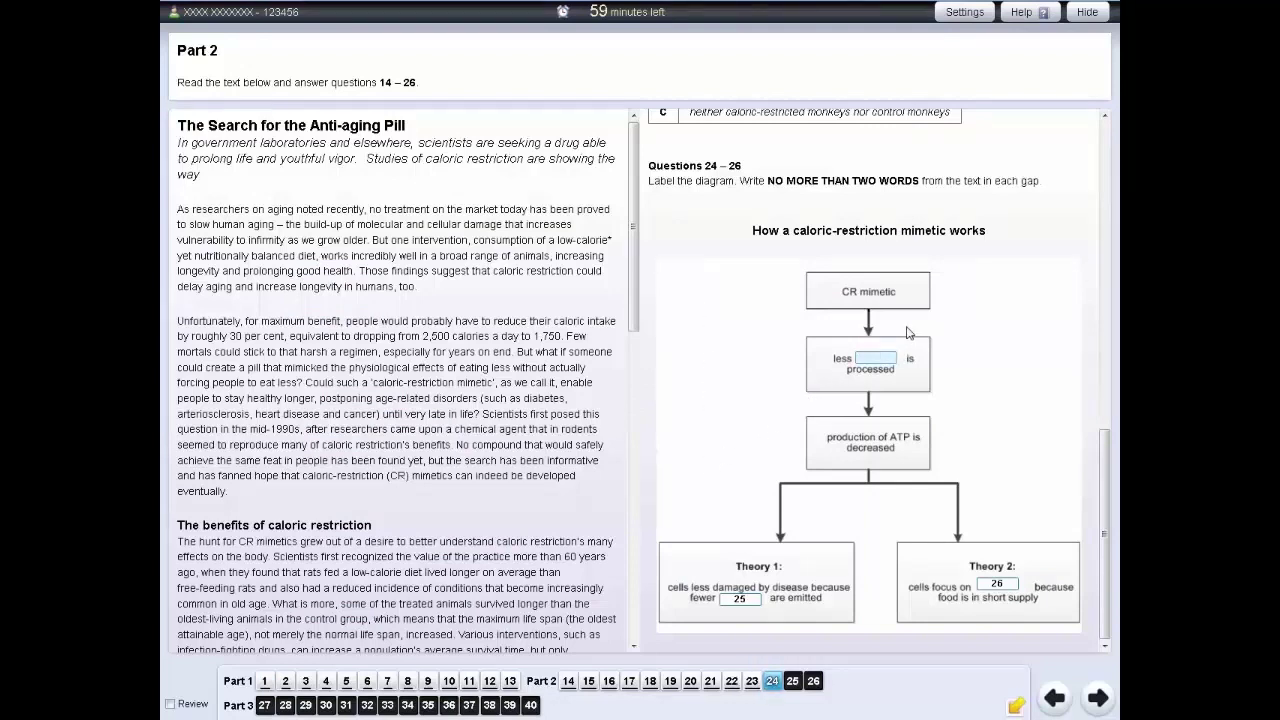
type("glucose")
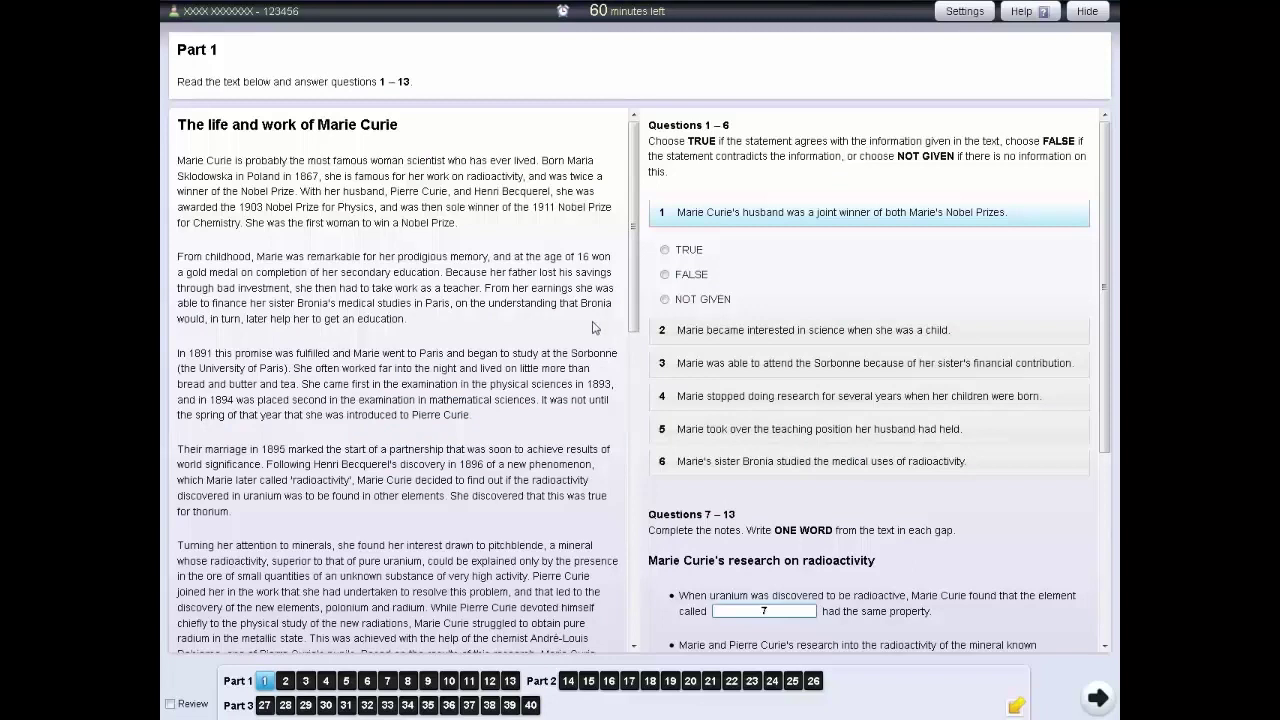
left_click_drag(180, 161, 294, 191)
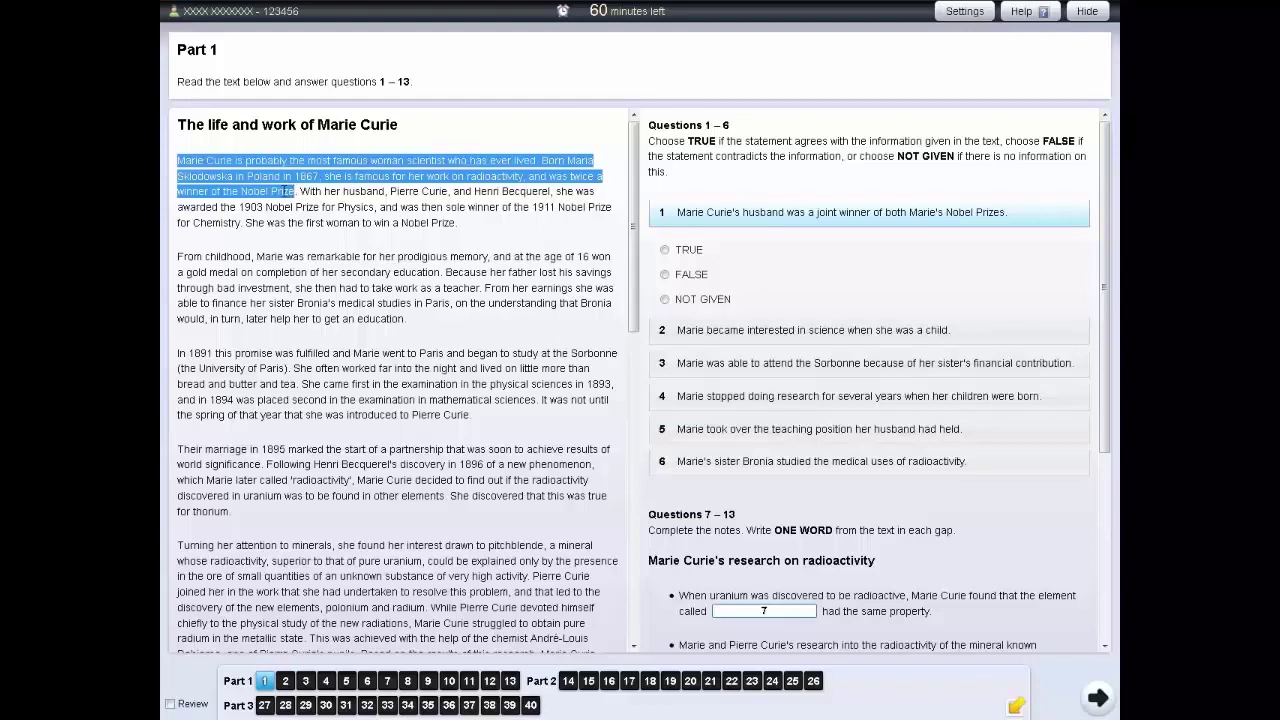
right_click(292, 191)
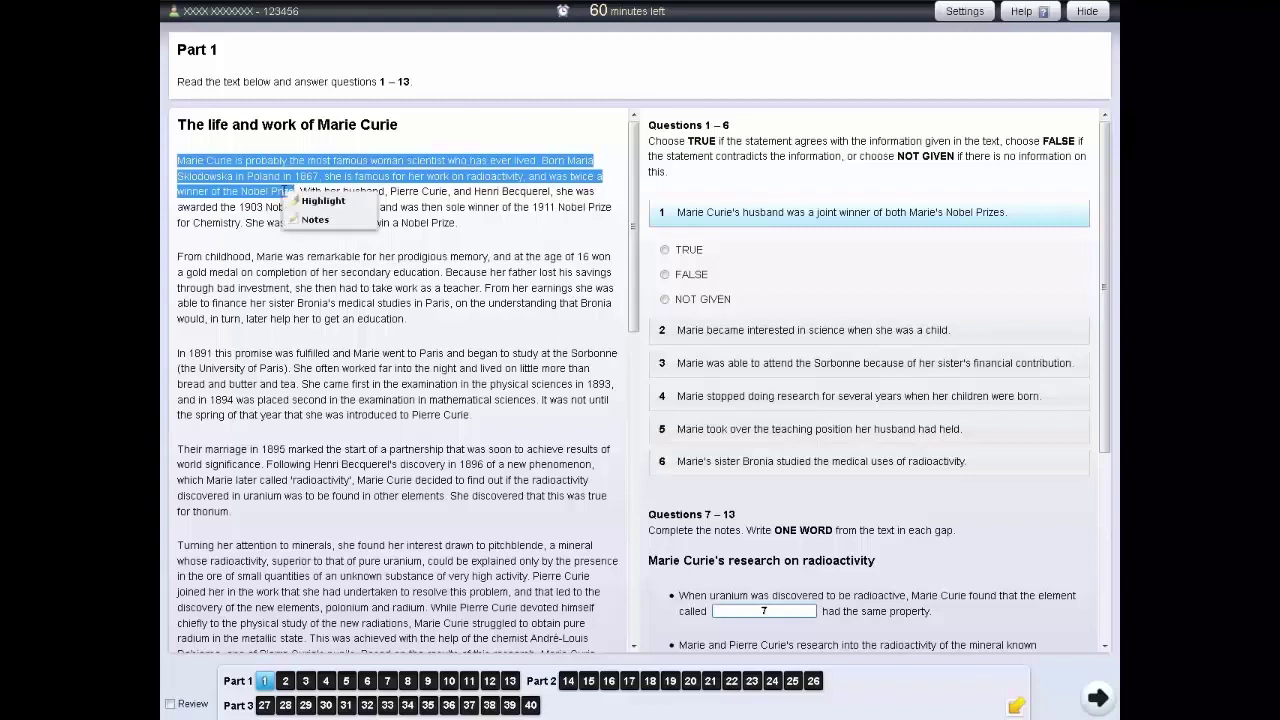
left_click(340, 204)
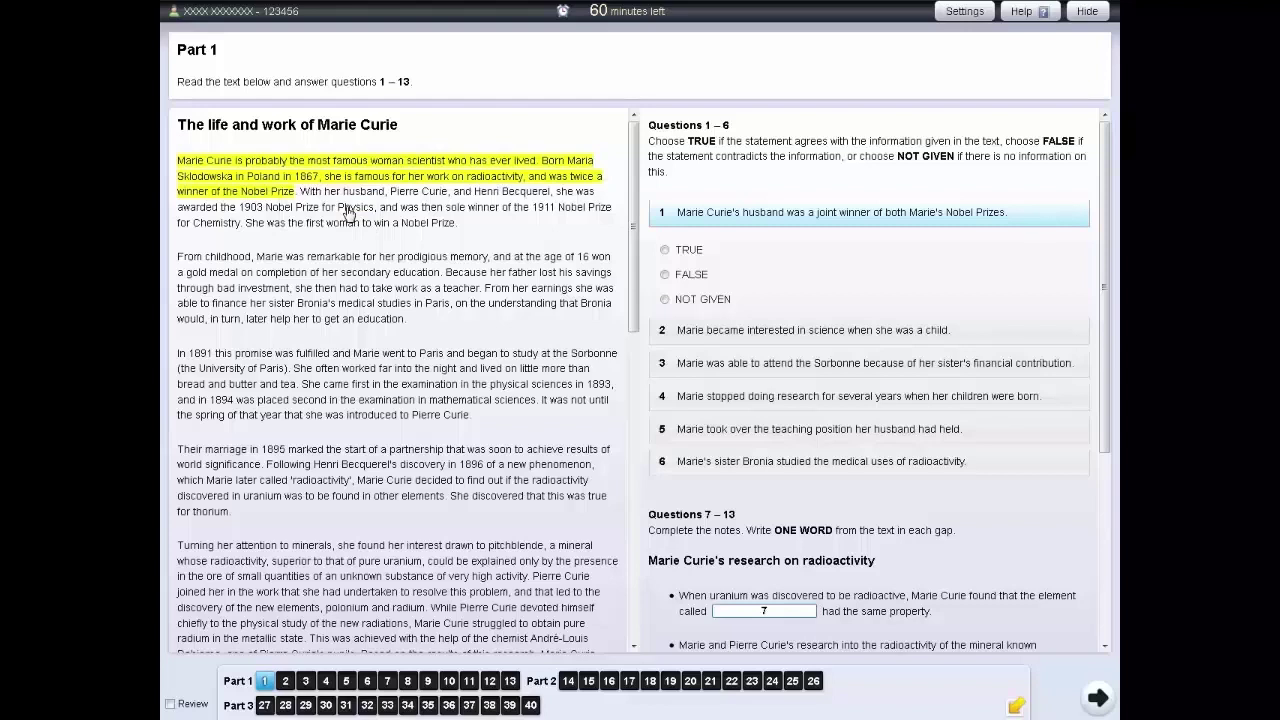
right_click(288, 191)
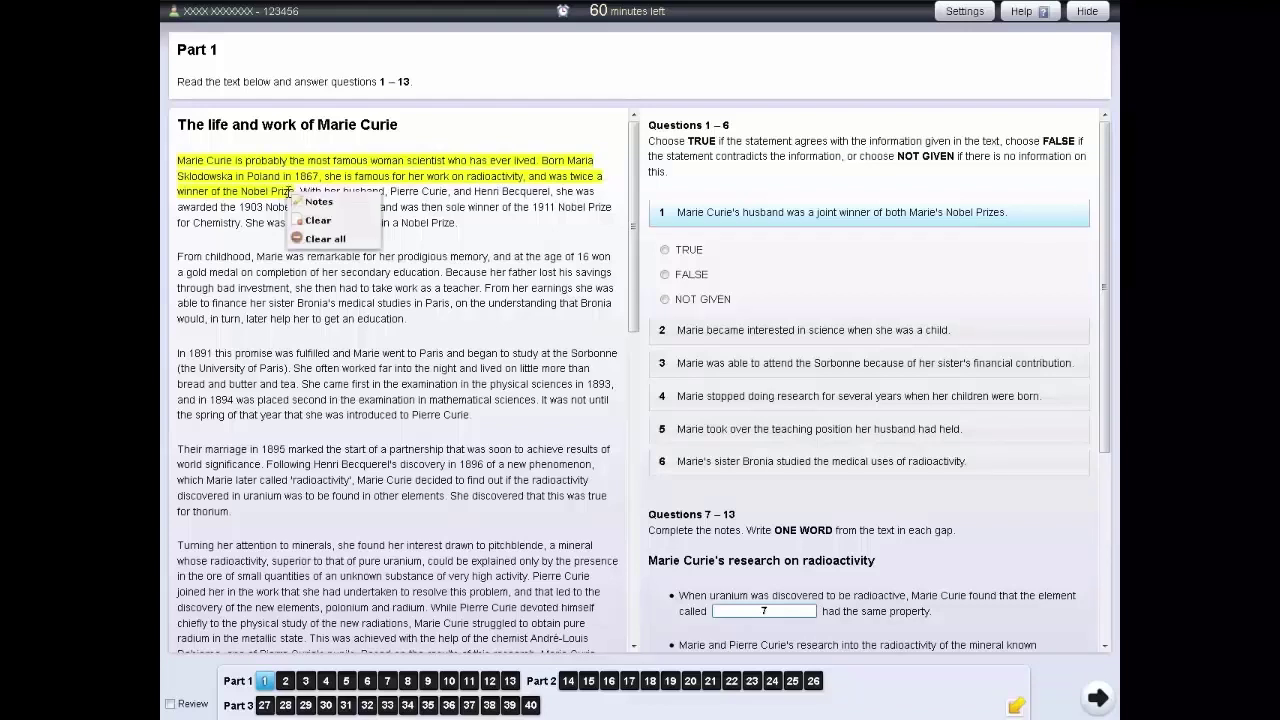
left_click(343, 221)
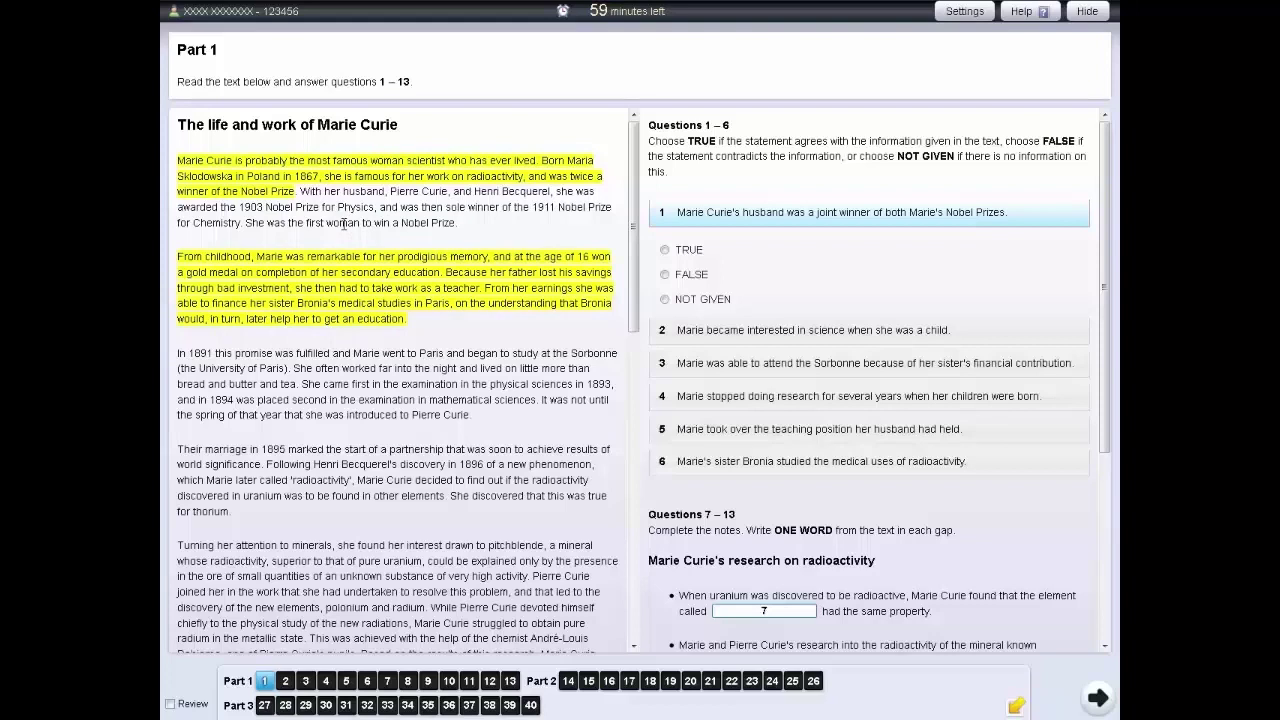
right_click(388, 317)
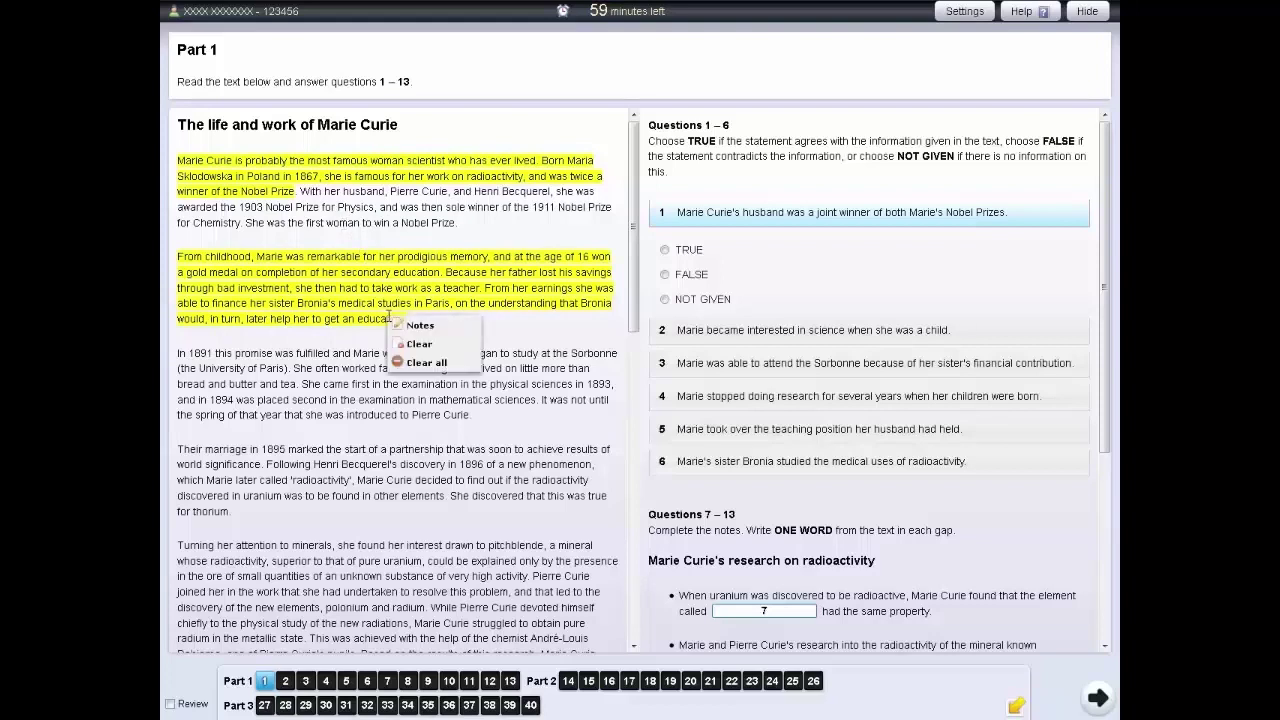
left_click(446, 366)
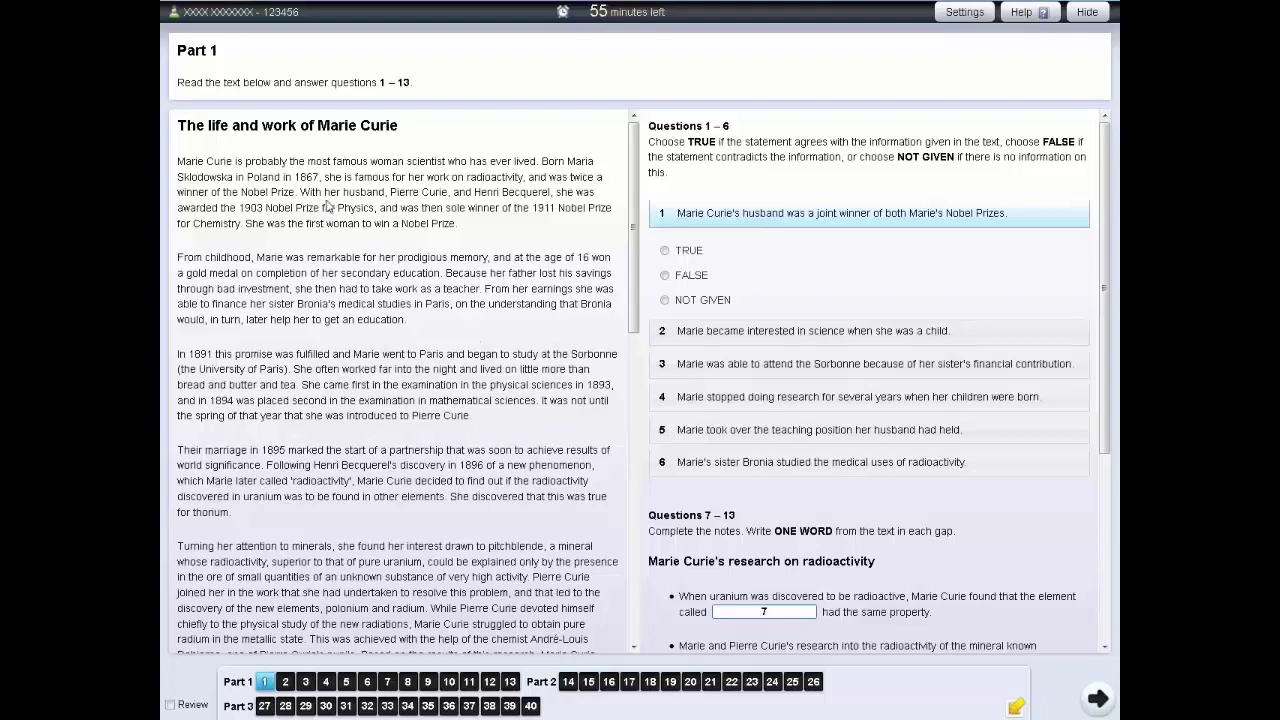
Step: Highlight the sentence about Marie's 1903 and 1911 Nobel Prizes and add the note 'Answer to Q1?'
left_click_drag(301, 192, 242, 223)
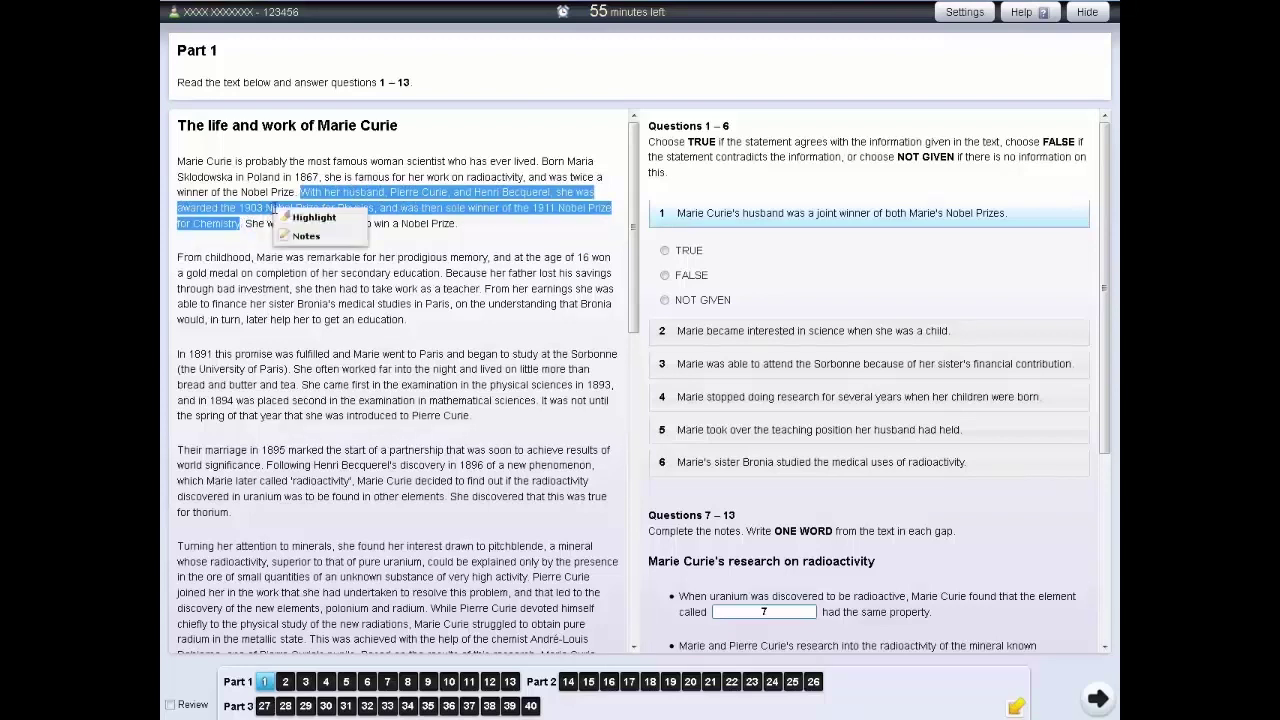
left_click(303, 236)
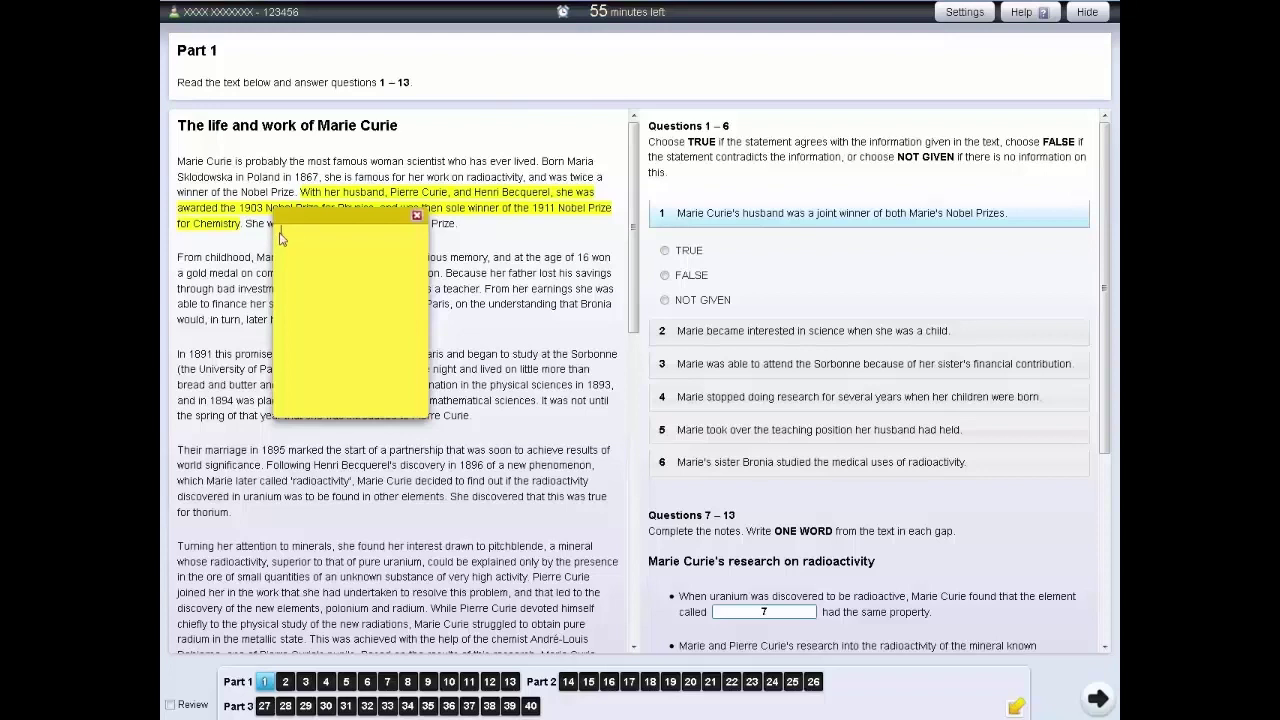
type("Answer to Q1?")
Step: Close the note, reopen it from the highlighted sentence, and close it again
left_click(416, 216)
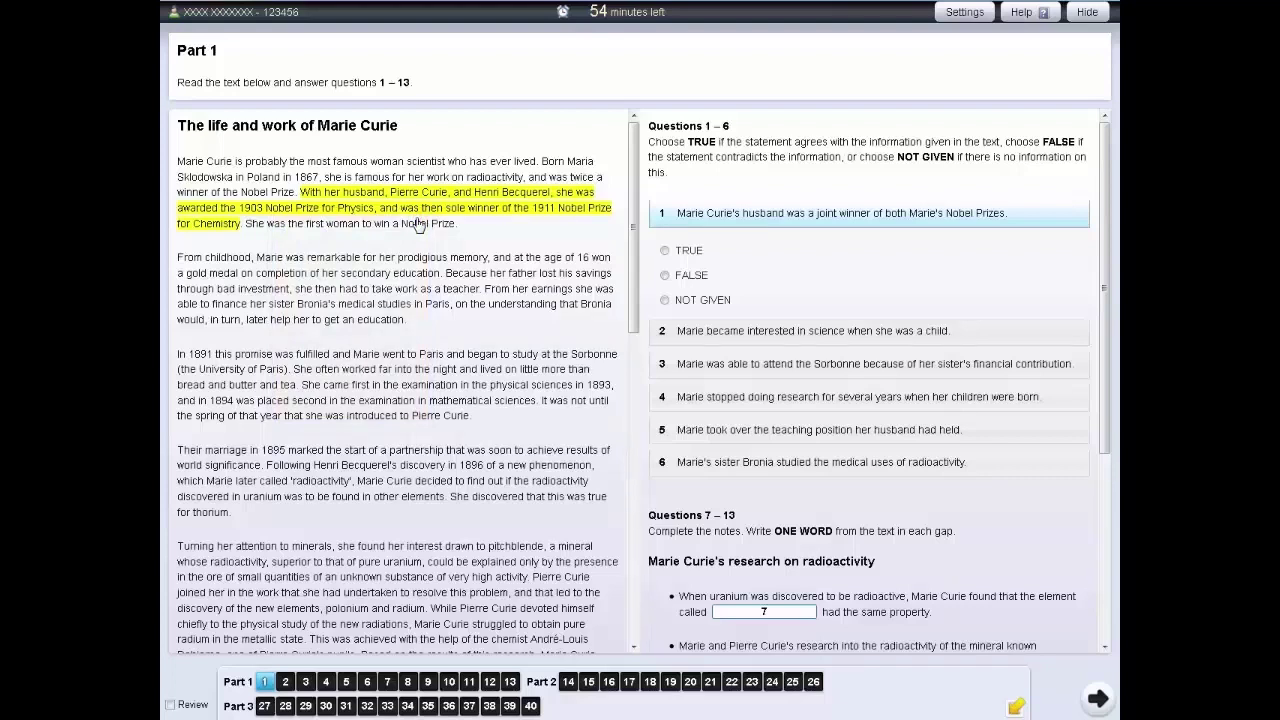
left_click(441, 210)
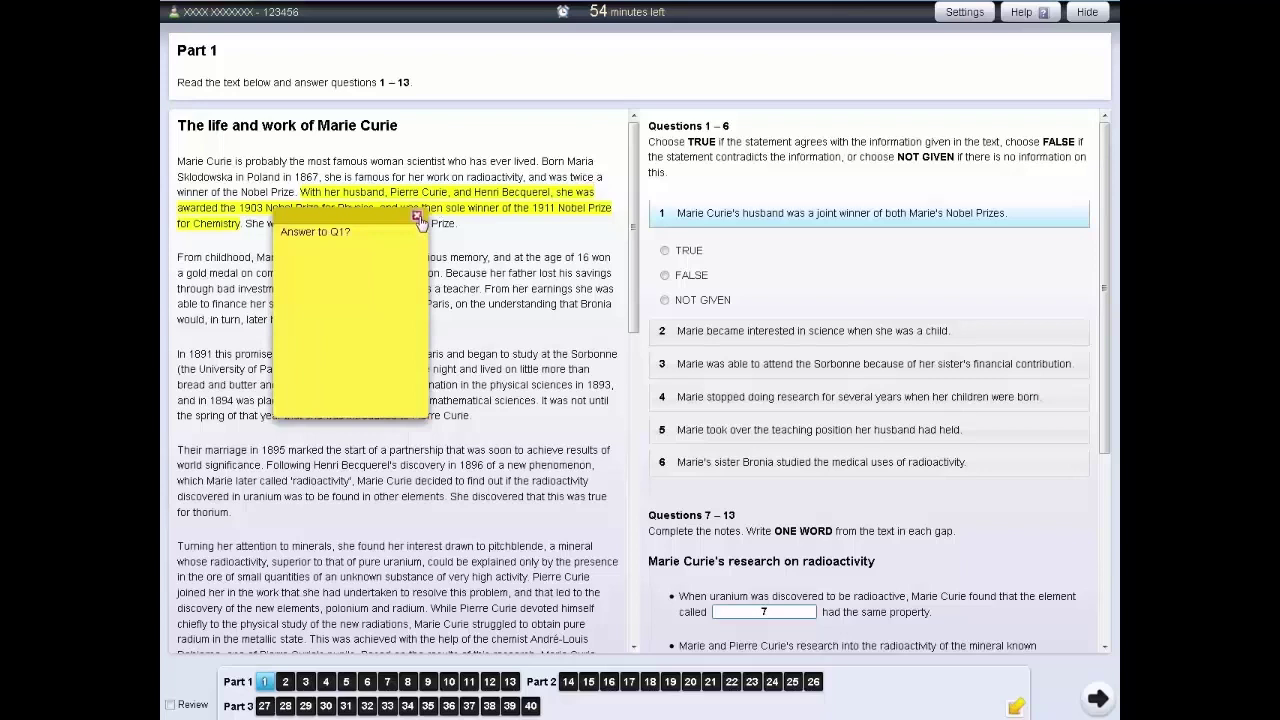
left_click(417, 217)
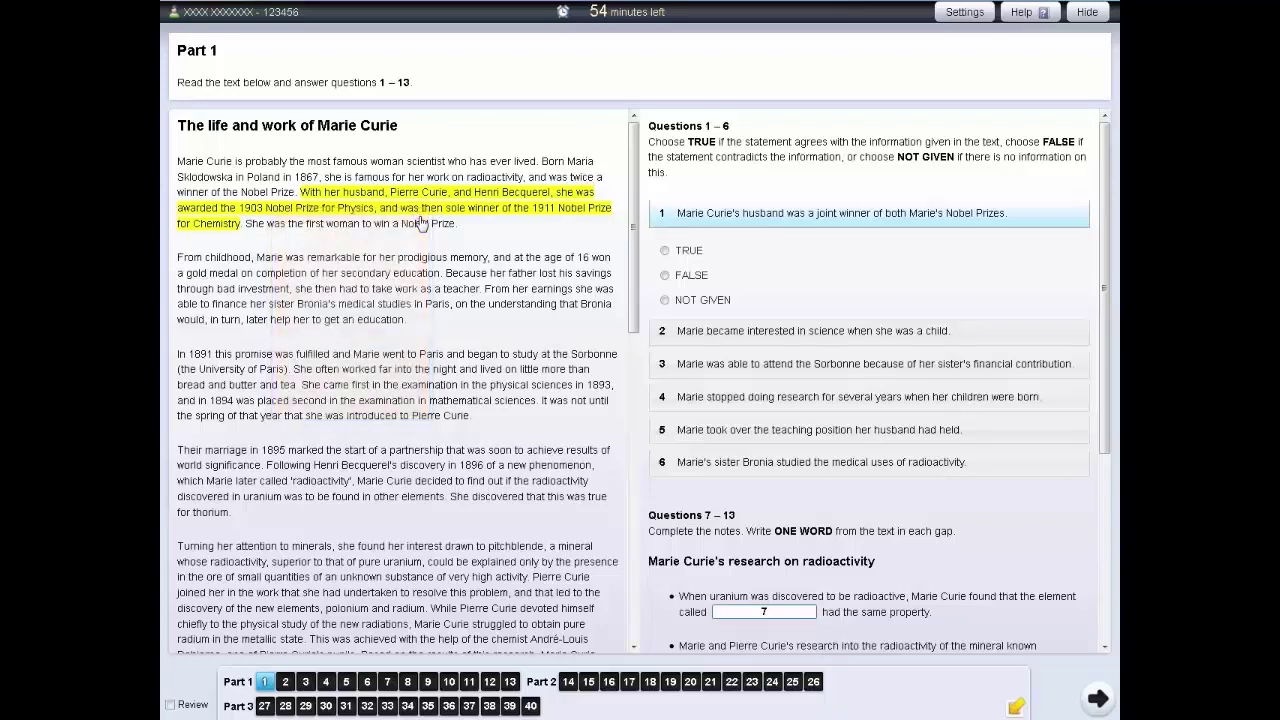